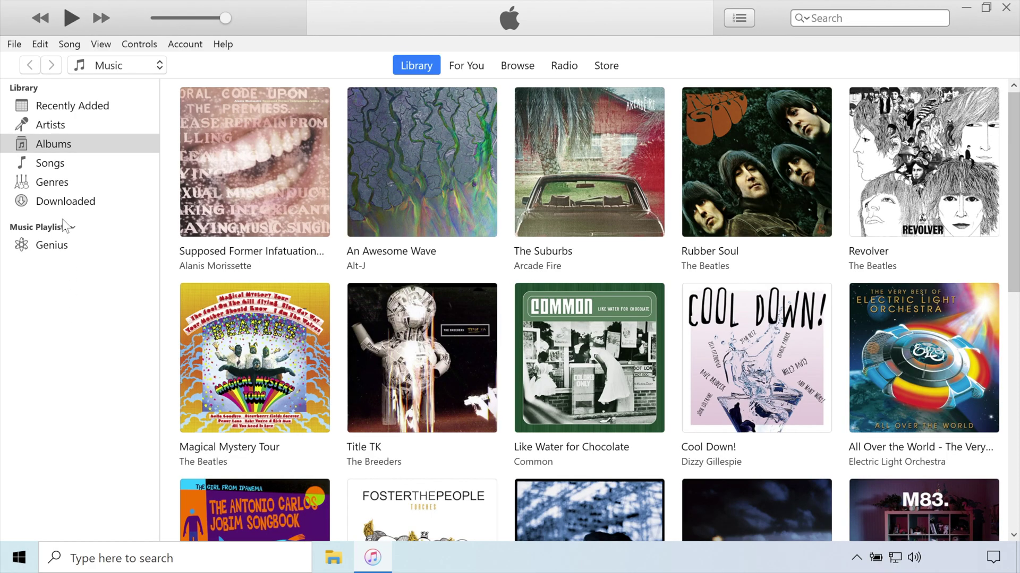
Turn on copying files to the iTunes Media folder when adding to library in the advanced preferences
click(41, 45)
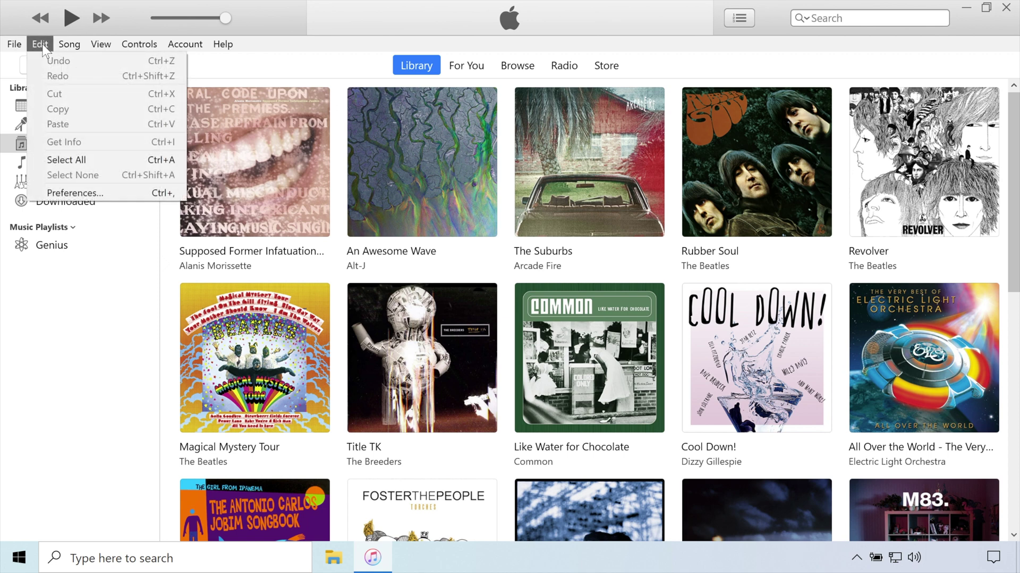
click(52, 194)
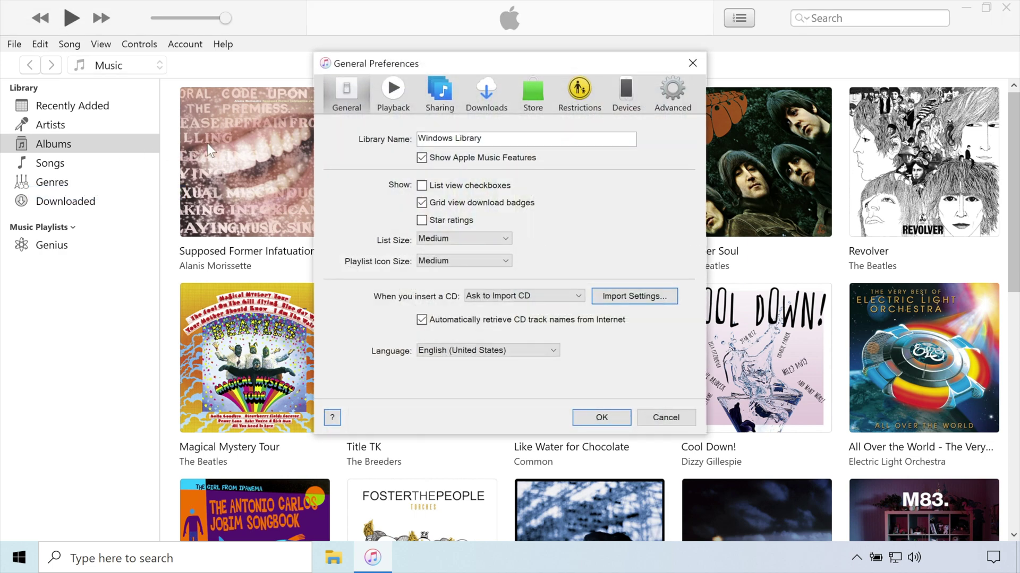
click(674, 90)
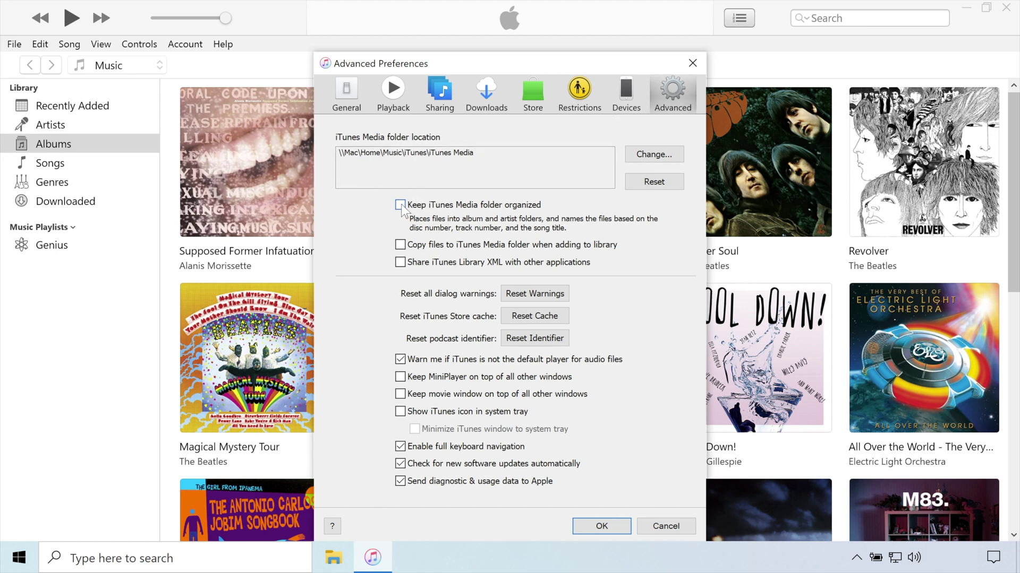
click(400, 247)
click(602, 526)
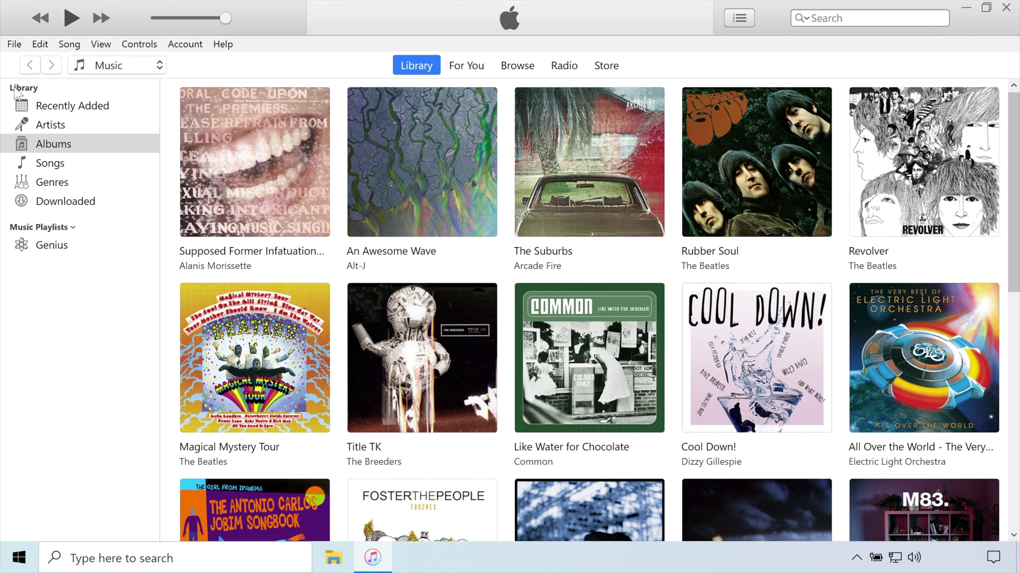
Consolidate the library's files into the iTunes Media folder through Organize Library, and close iTunes
click(14, 45)
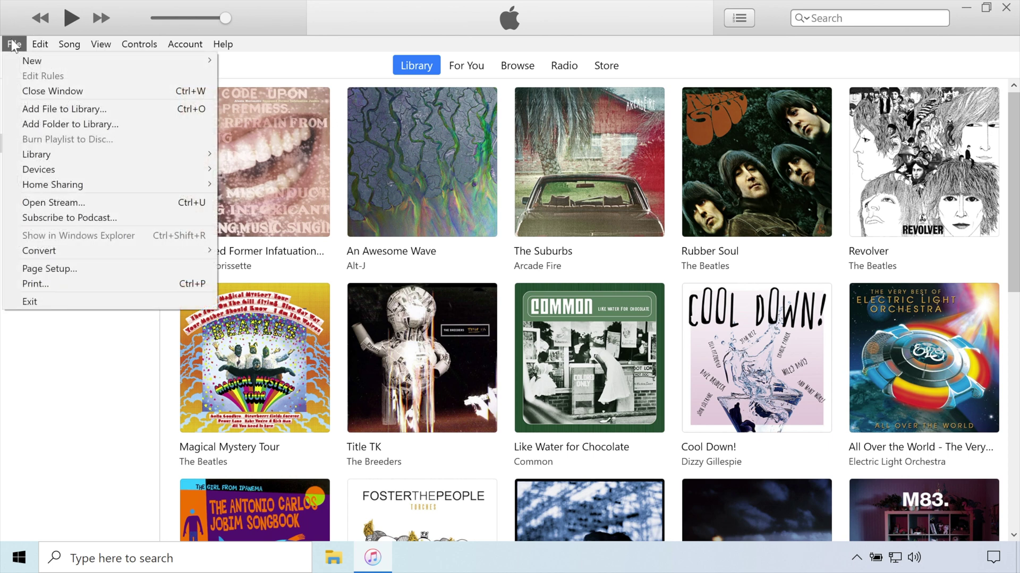
mouse_move(18, 154)
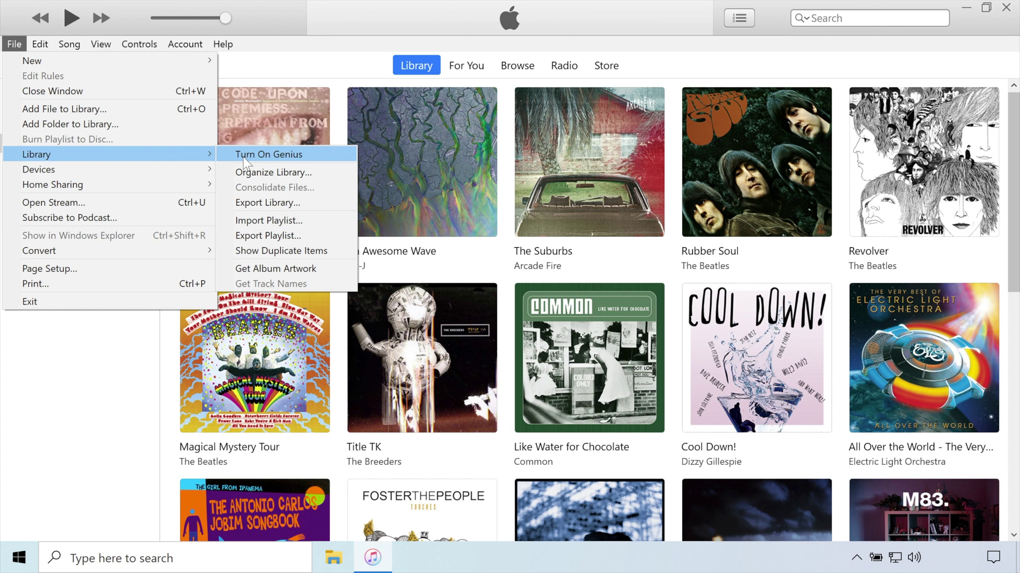
click(248, 173)
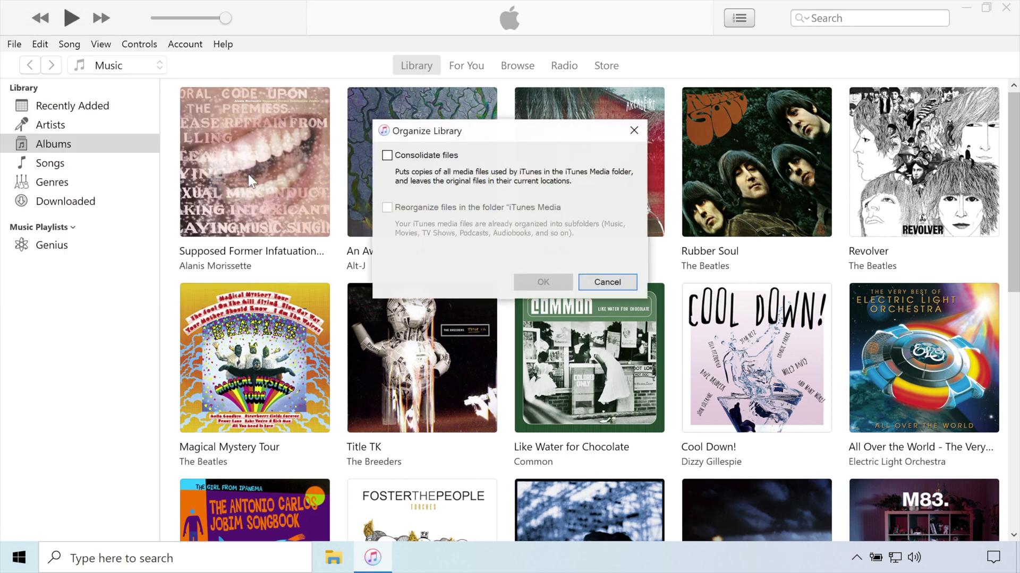
click(387, 156)
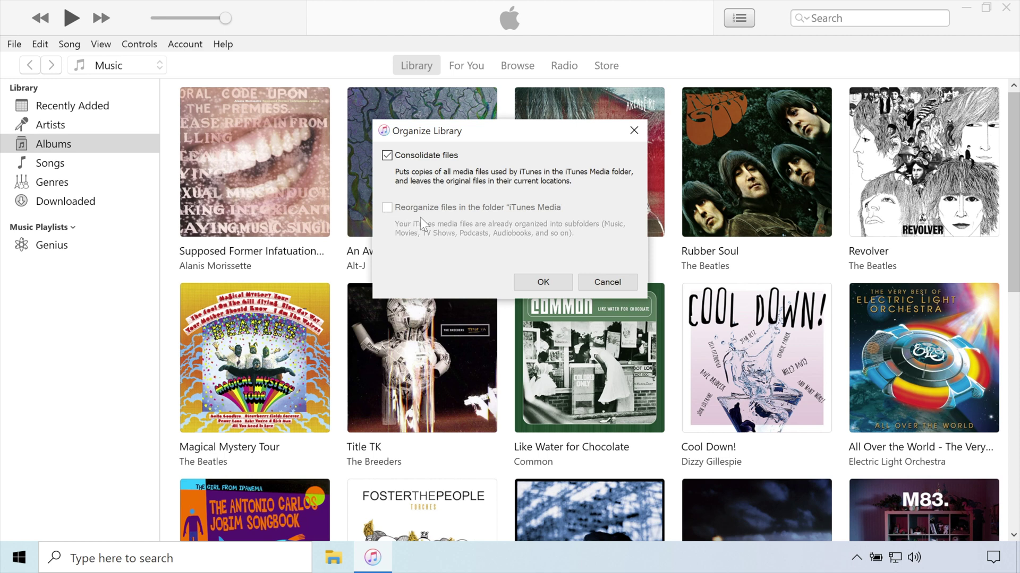
click(539, 283)
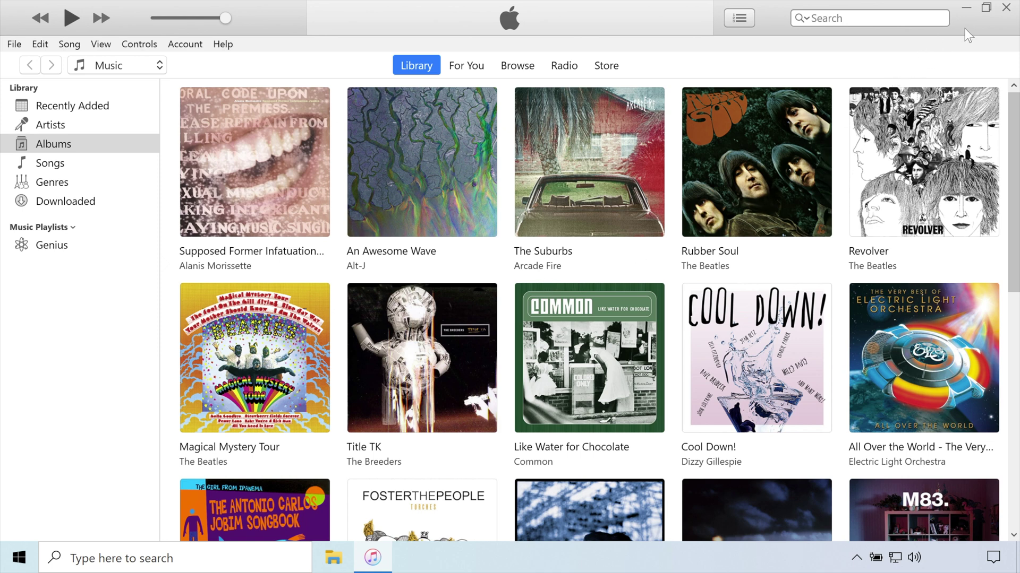
click(1006, 9)
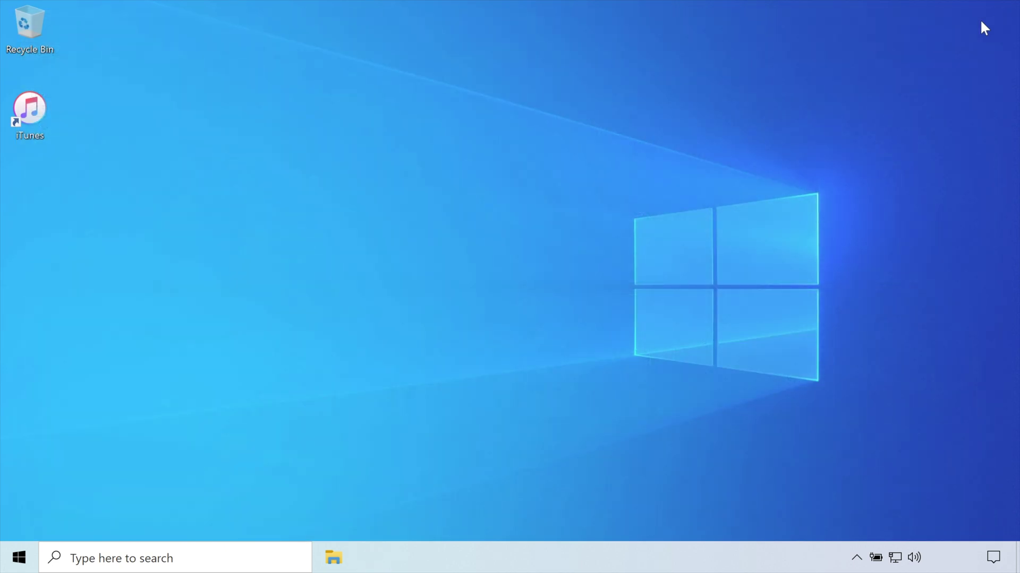
In File Explorer, copy the iTunes folder from the Music folder to USB Drive (E:) and eject the drive
click(332, 558)
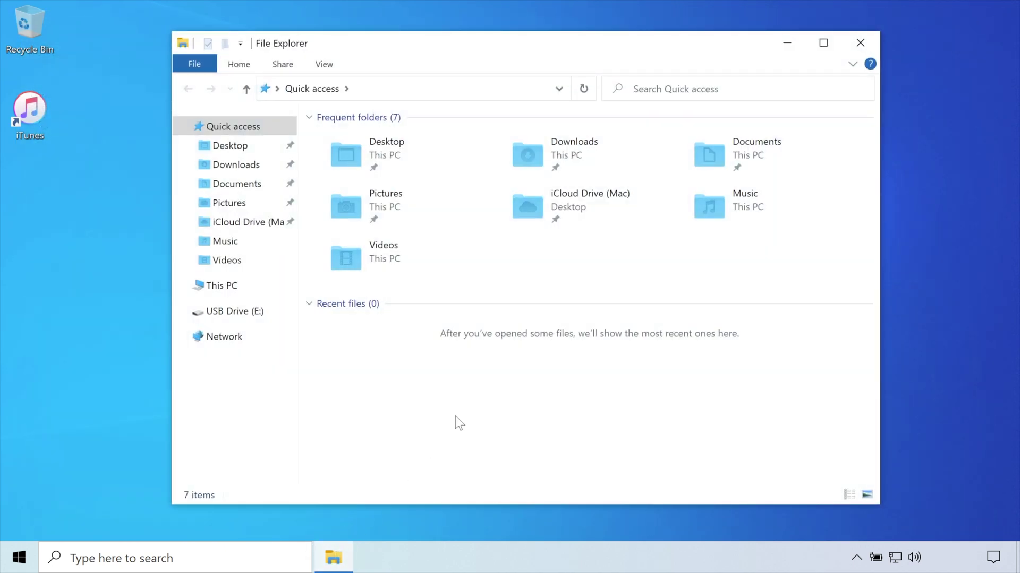
double_click(703, 216)
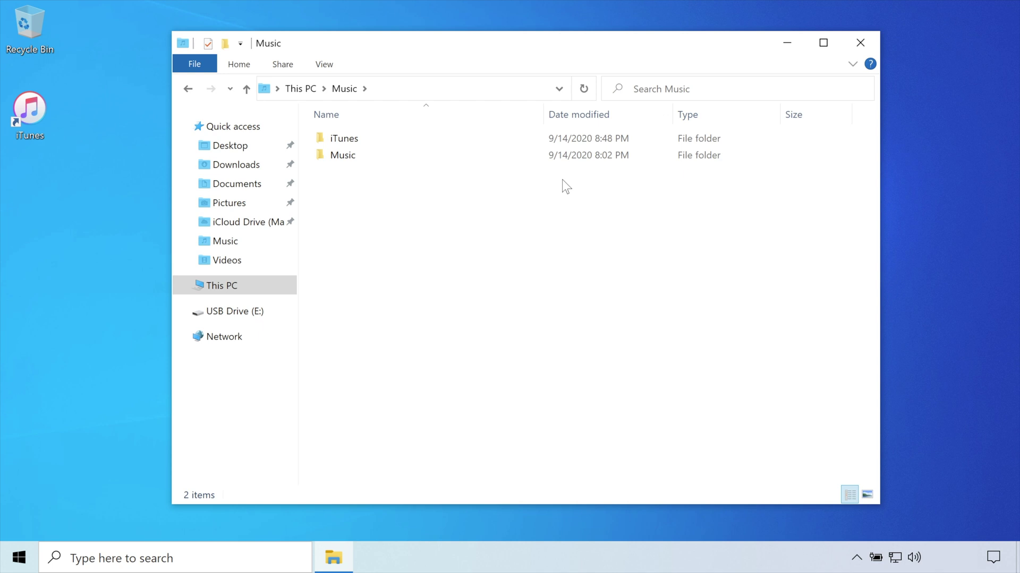
click(489, 136)
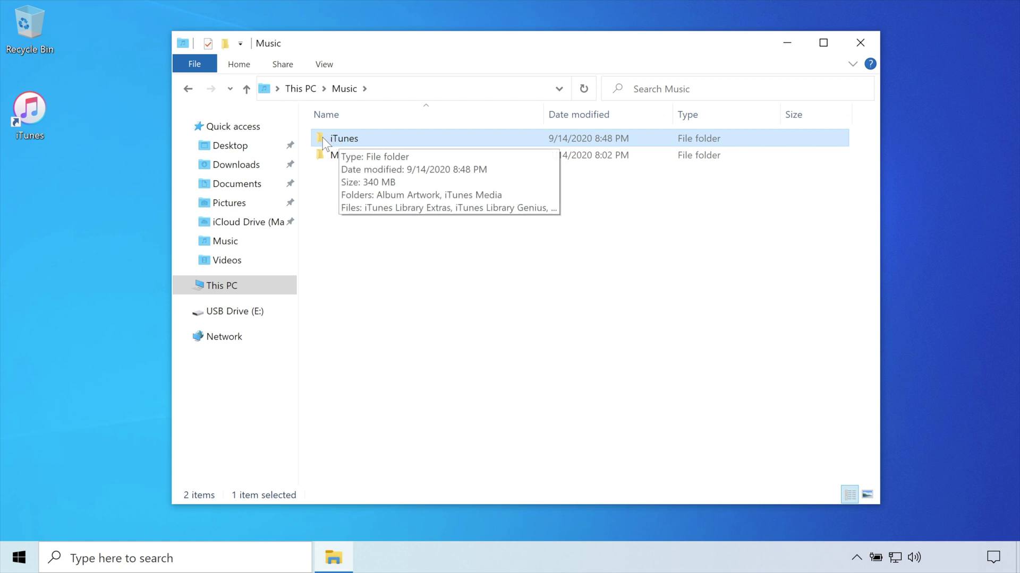
drag(323, 138, 242, 310)
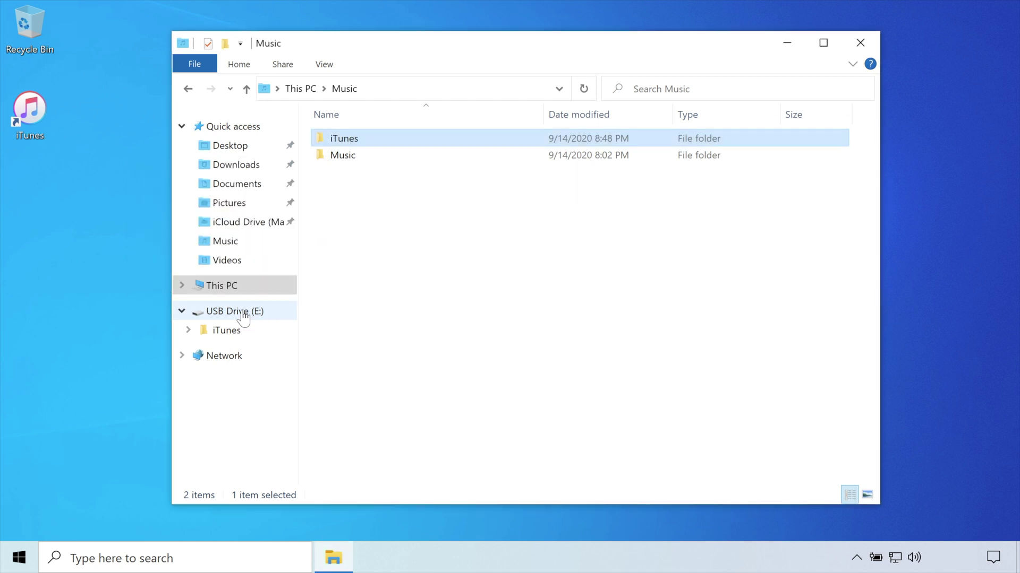
right_click(244, 317)
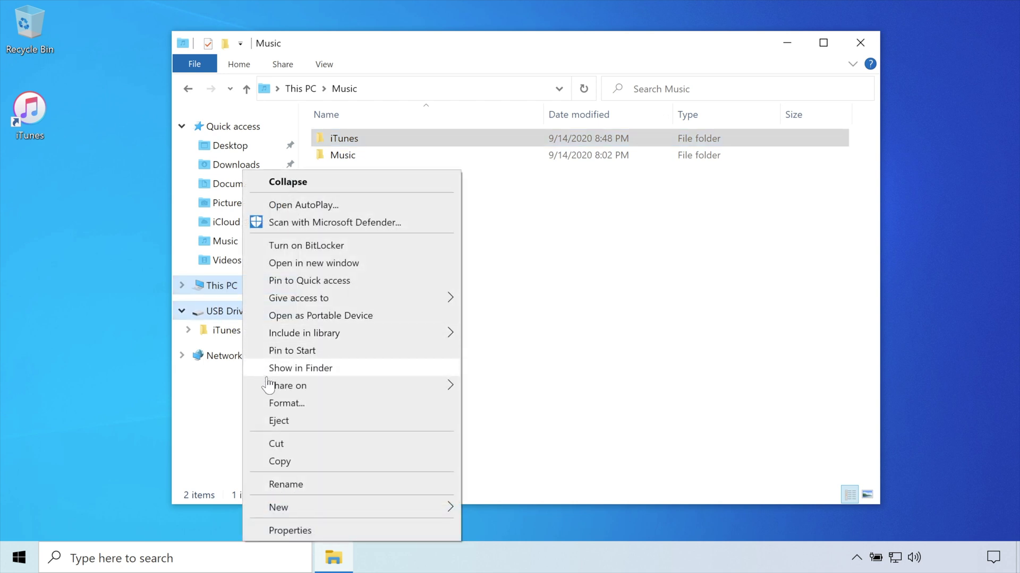
click(279, 421)
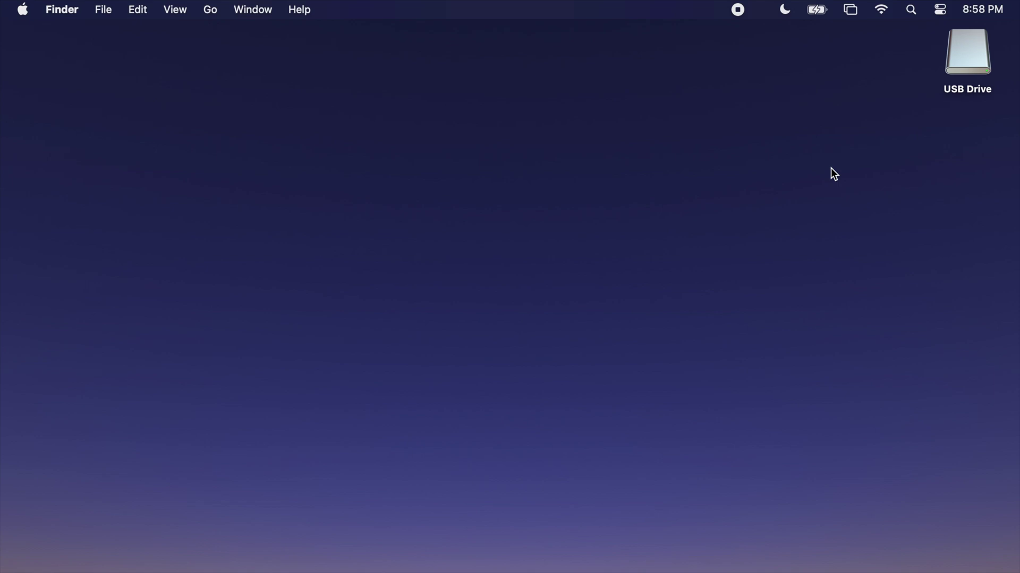
On the Mac, copy the iTunes folder from the USB Drive into the Music folder of the home folder
double_click(964, 52)
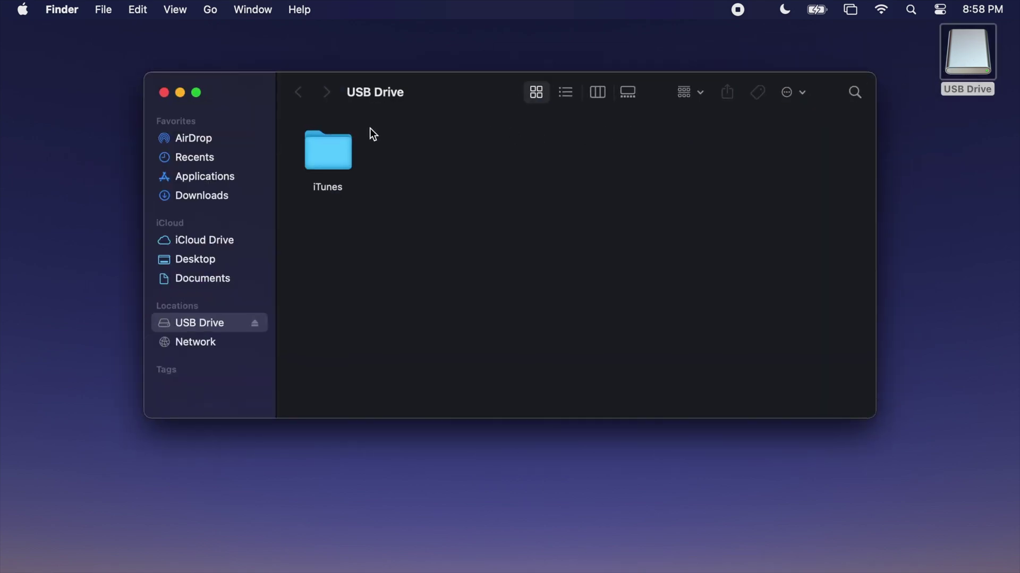
click(320, 146)
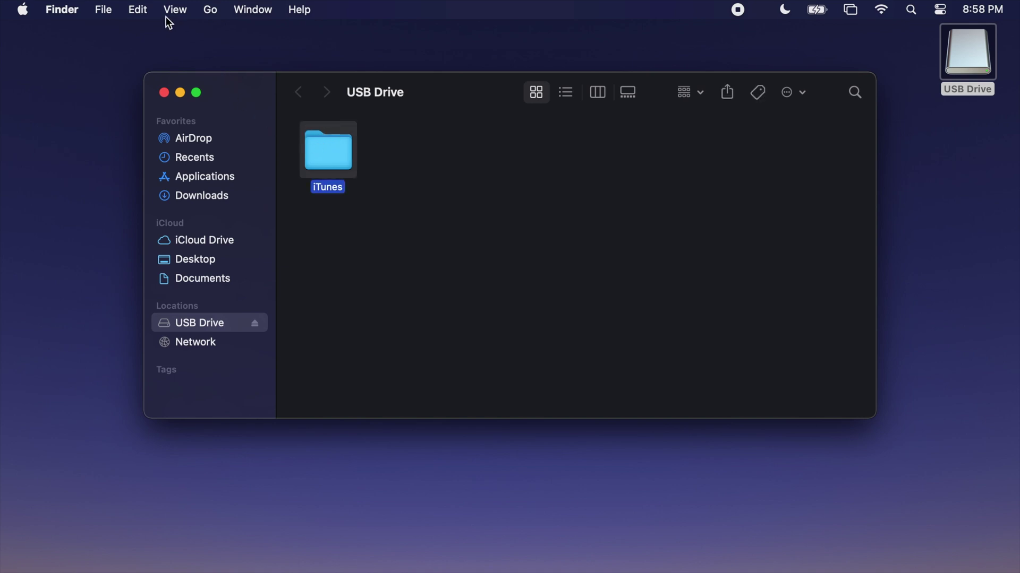
click(140, 10)
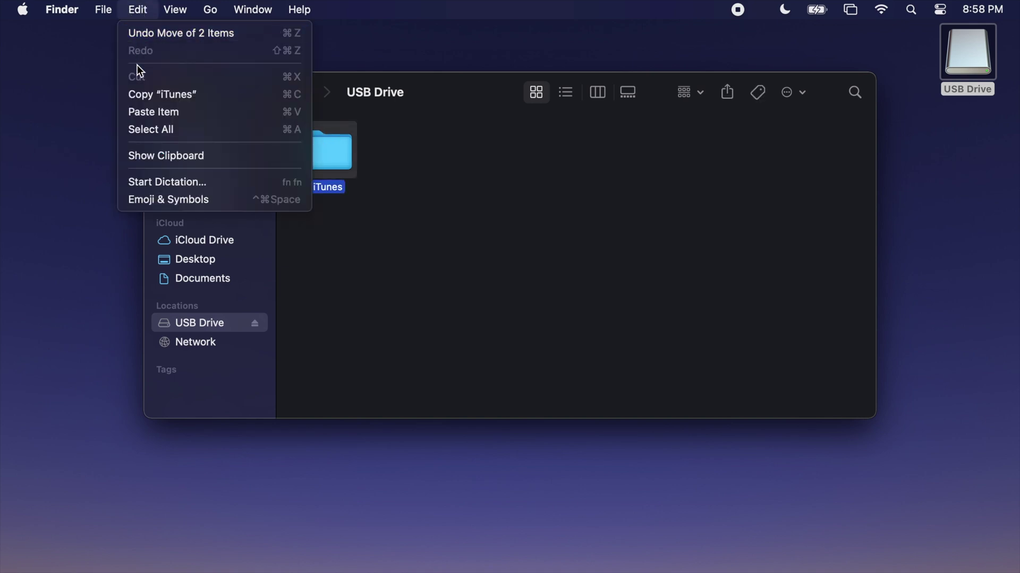
click(136, 95)
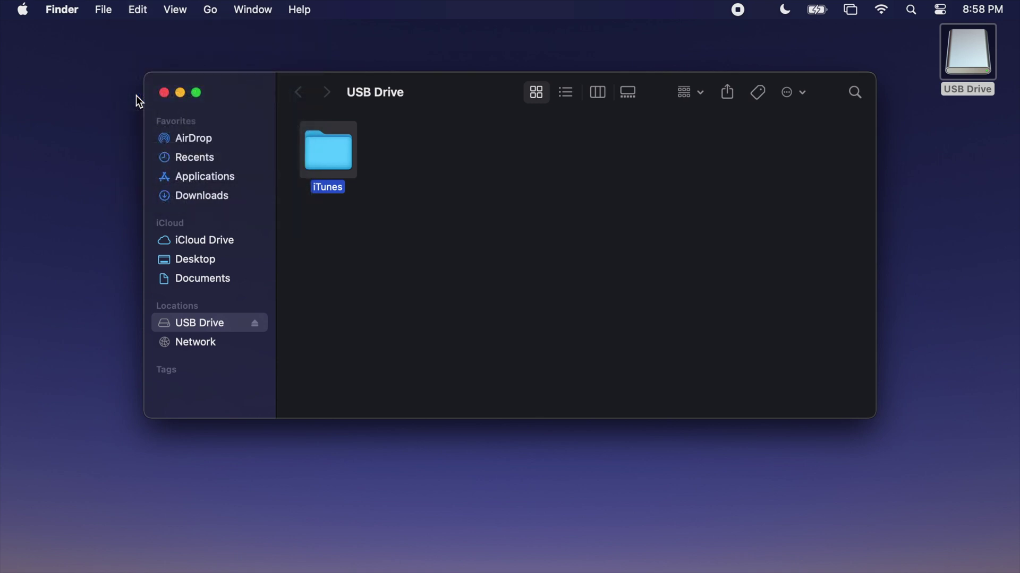
click(211, 12)
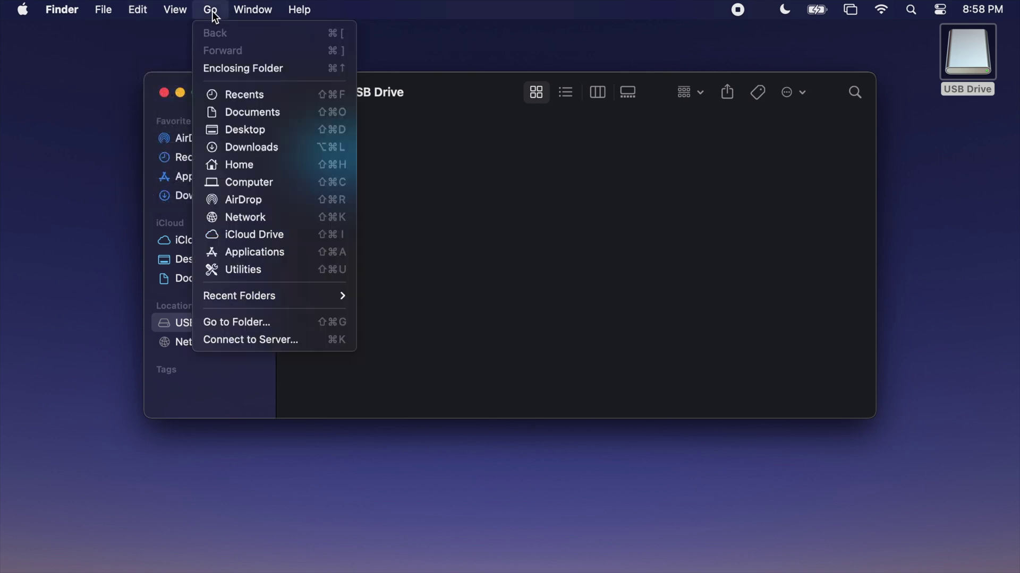
click(223, 165)
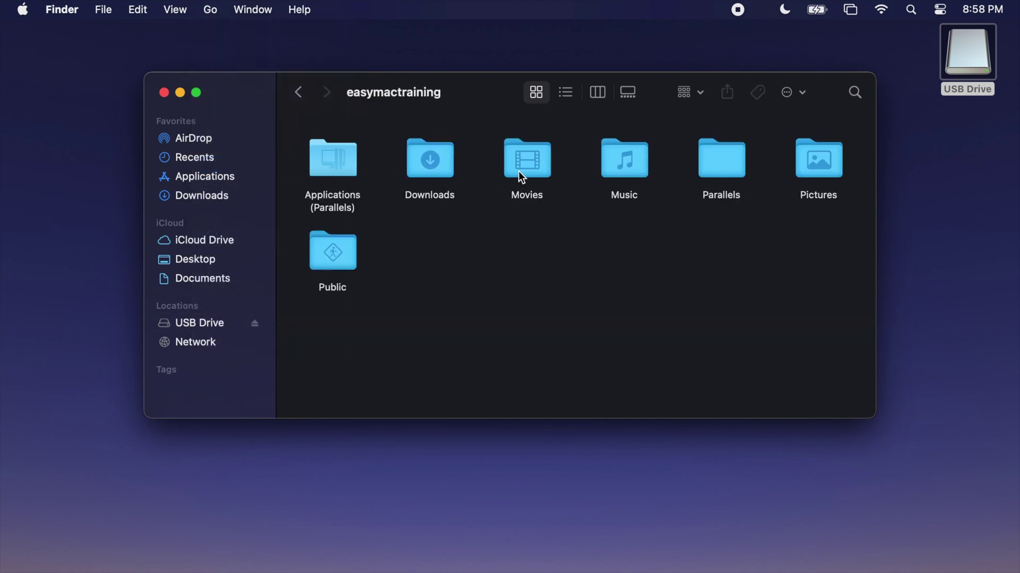
double_click(606, 175)
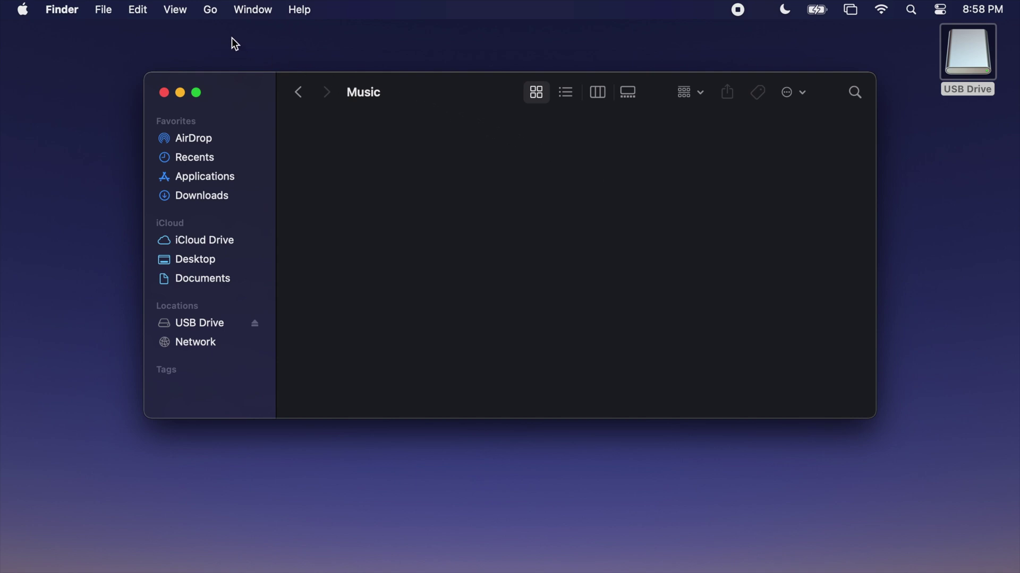
click(142, 9)
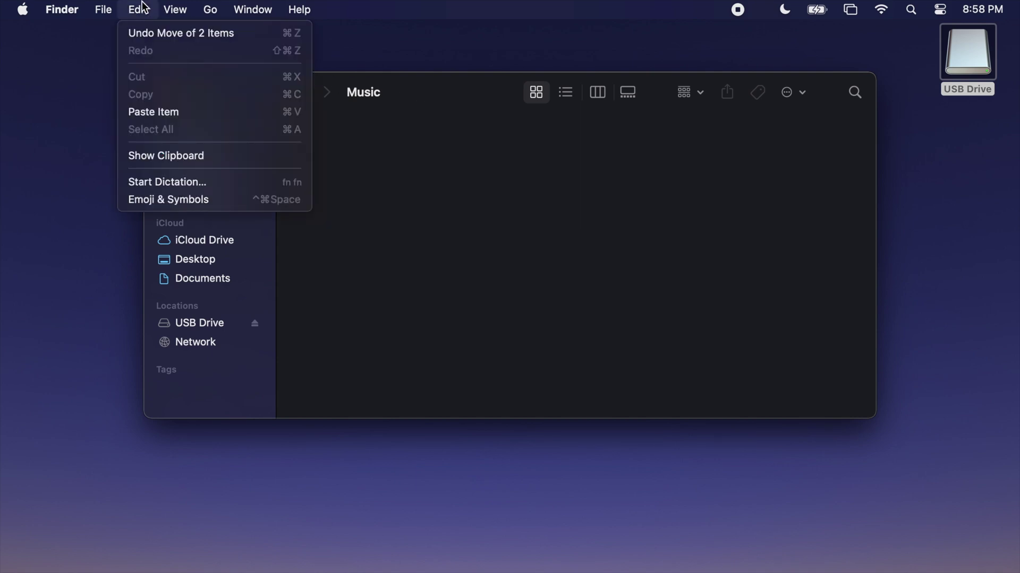
click(151, 112)
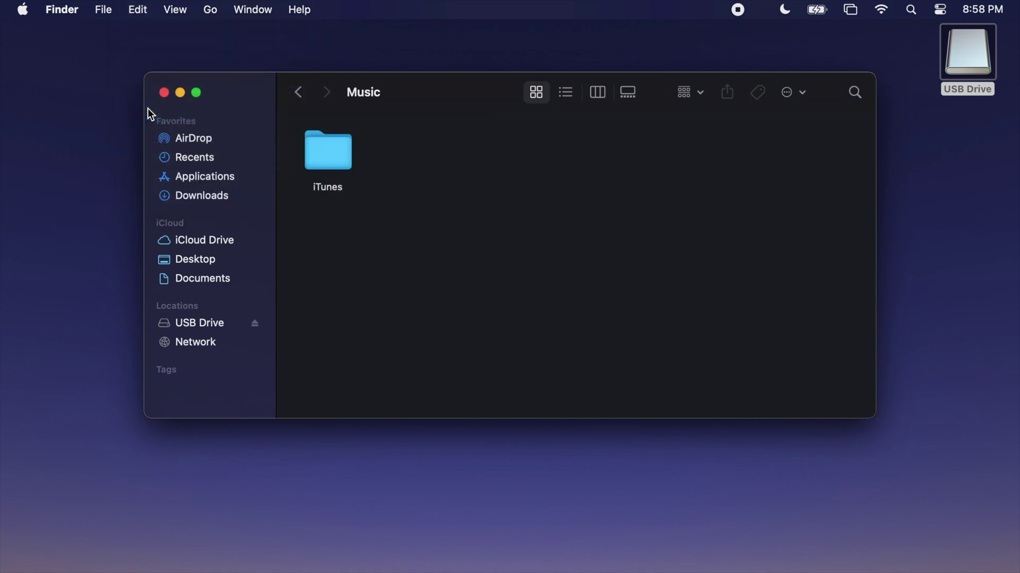
Open the Music app and consolidate the library's files into its Media folder through Organize Library
mouse_move(537, 562)
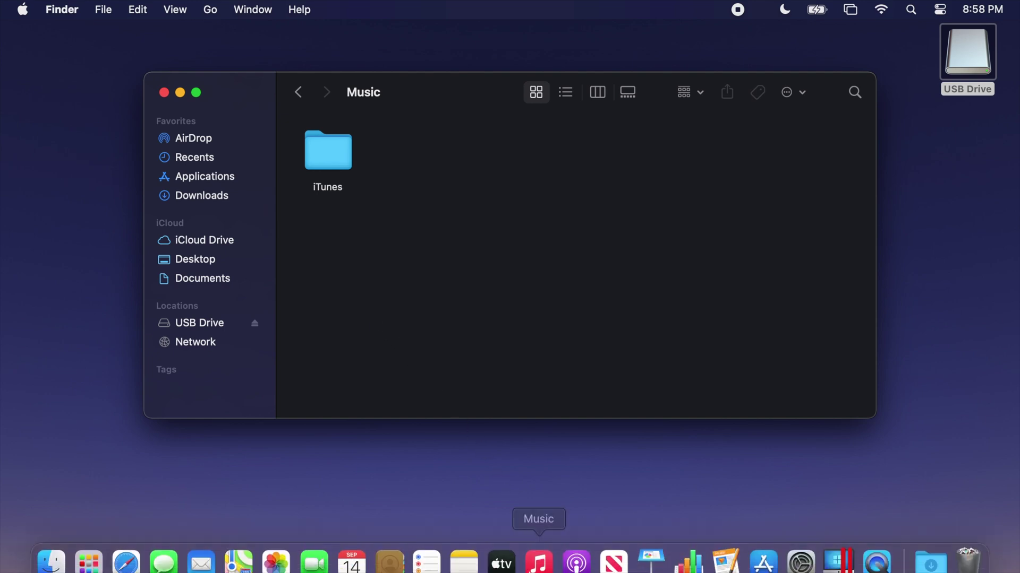
click(538, 565)
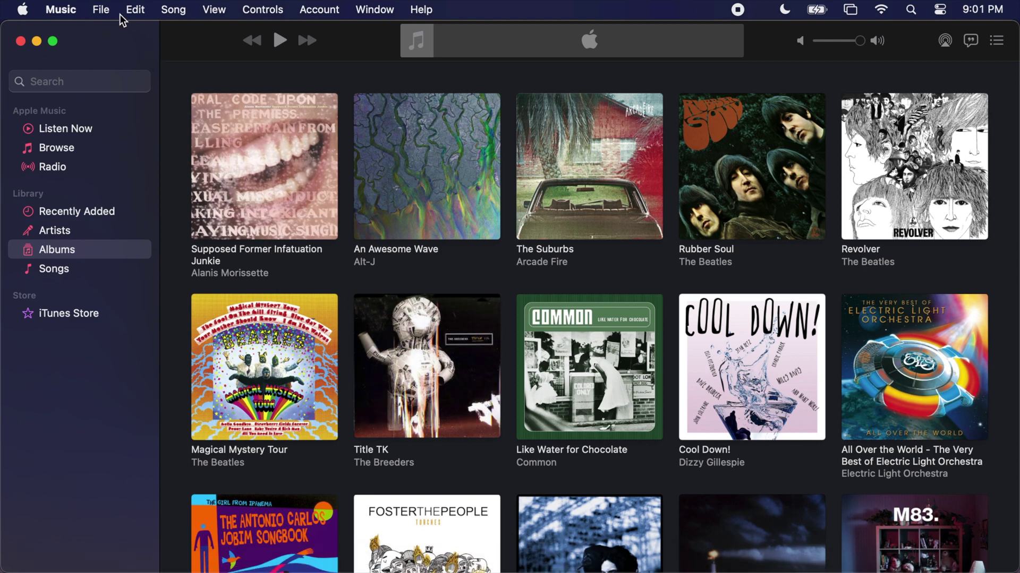
click(102, 10)
mouse_move(113, 98)
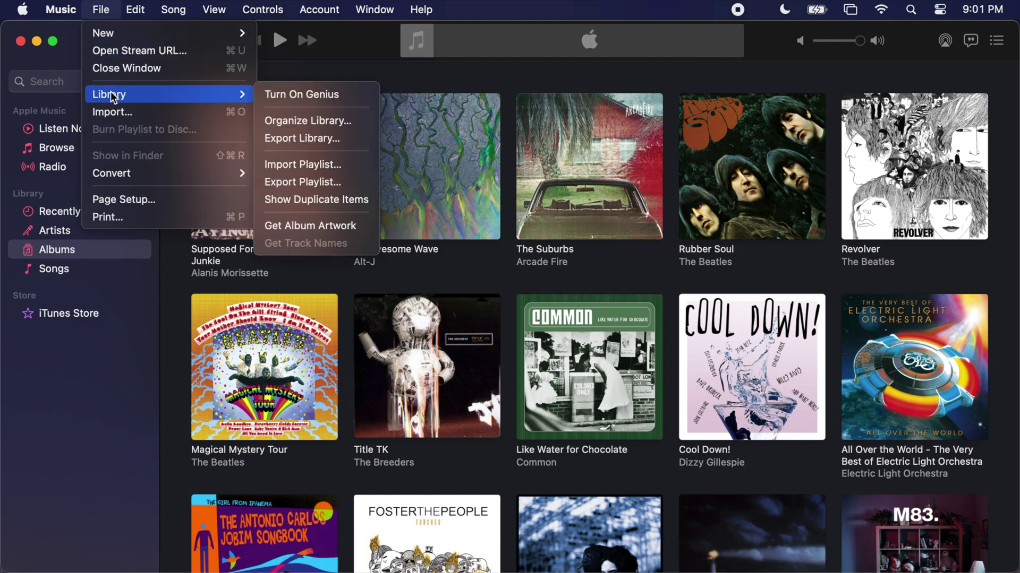
click(266, 123)
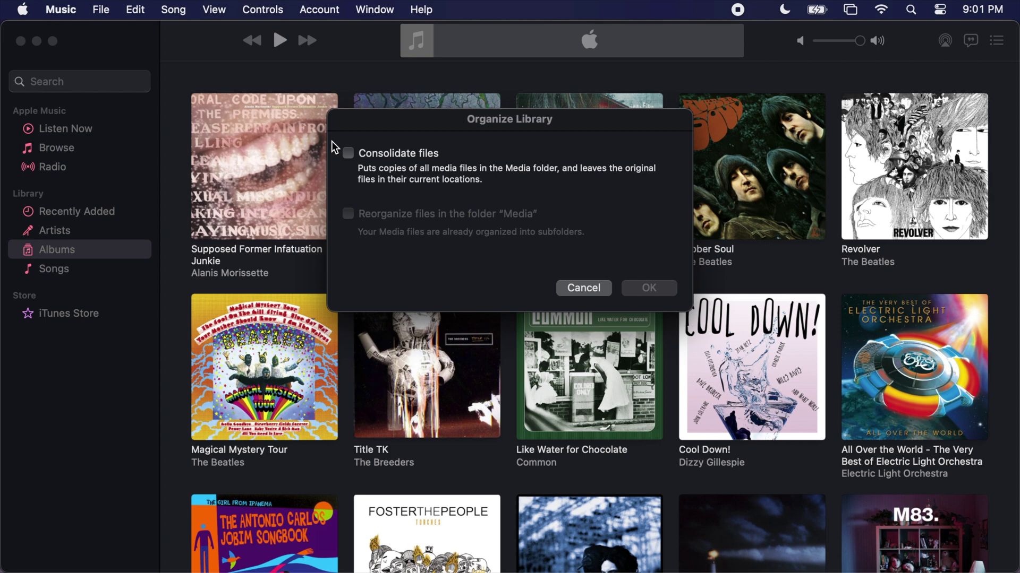
click(348, 154)
click(637, 291)
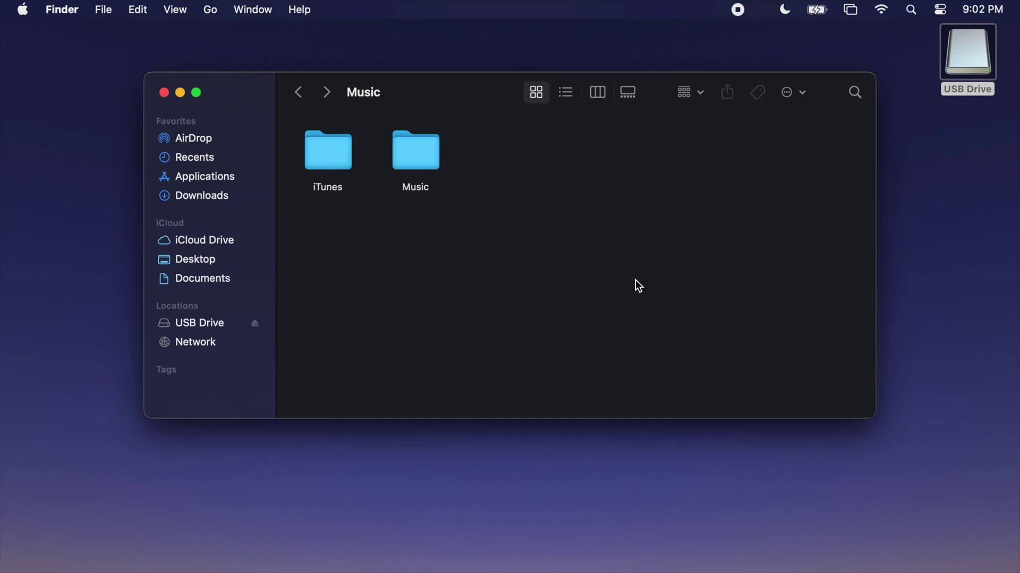
In Finder, move the iTunes folder inside the Music folder to the Trash
click(319, 123)
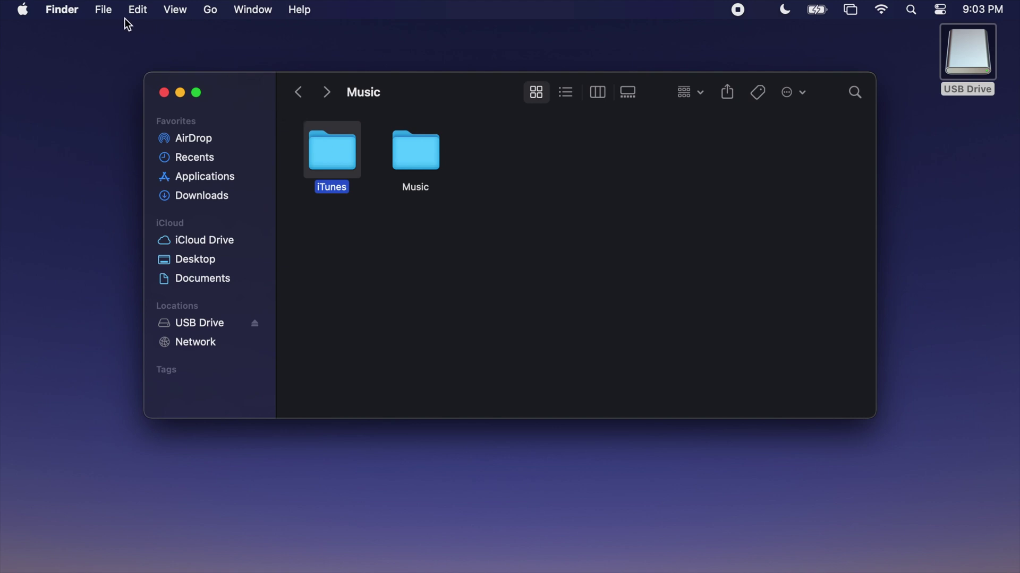
click(104, 11)
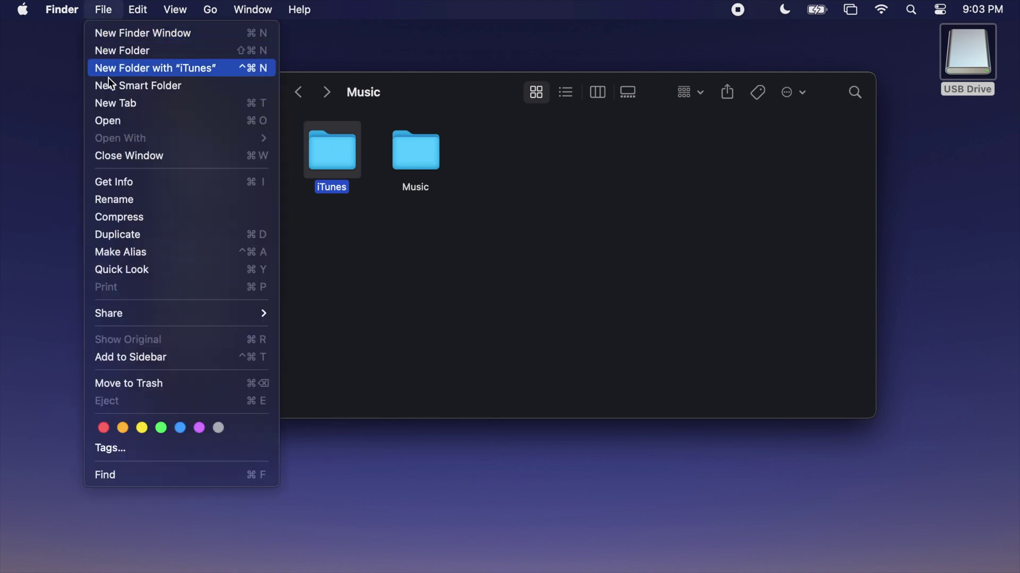
click(142, 383)
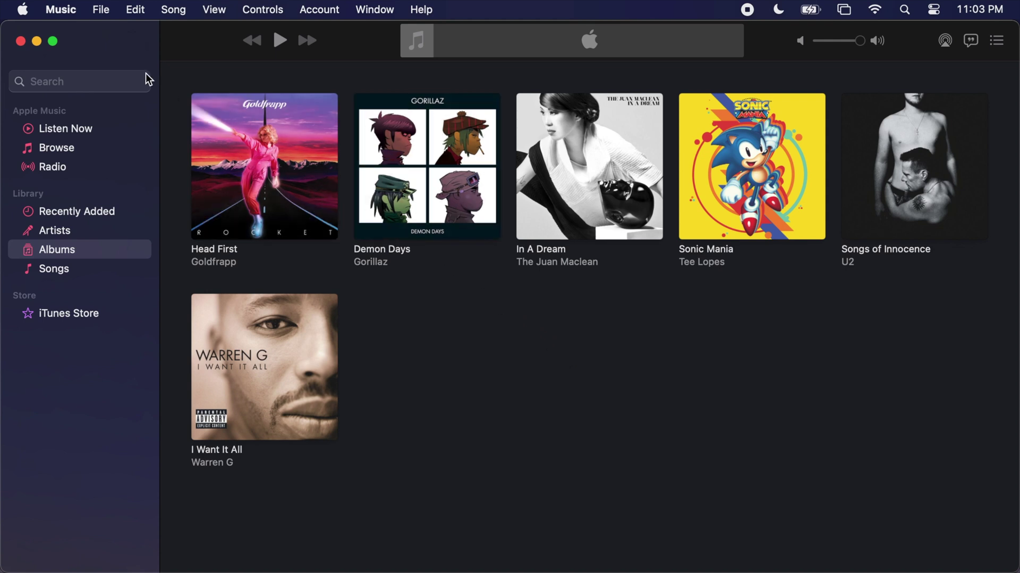
Quit the Music app on the Mac that has its own existing library
click(60, 10)
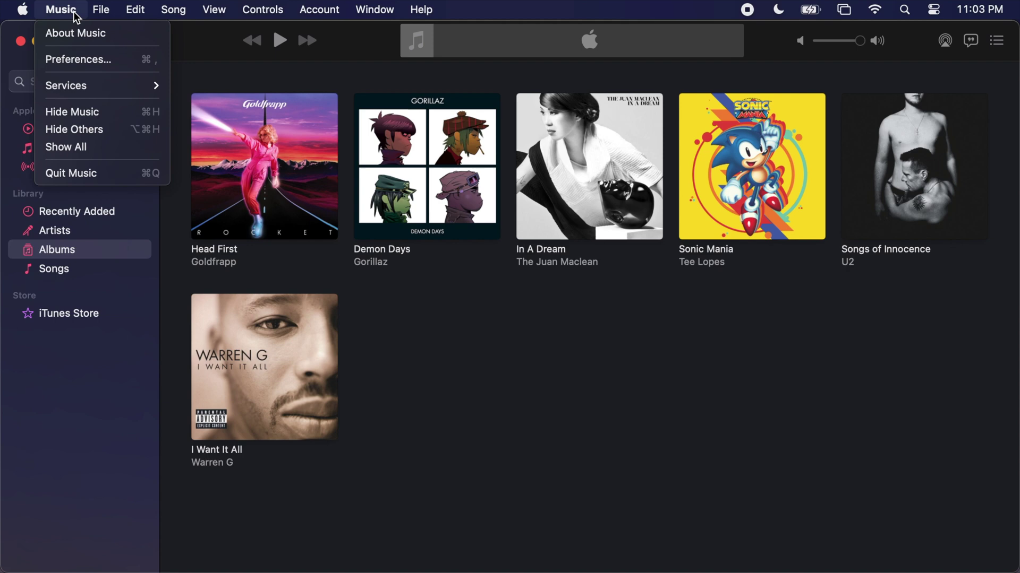
click(81, 171)
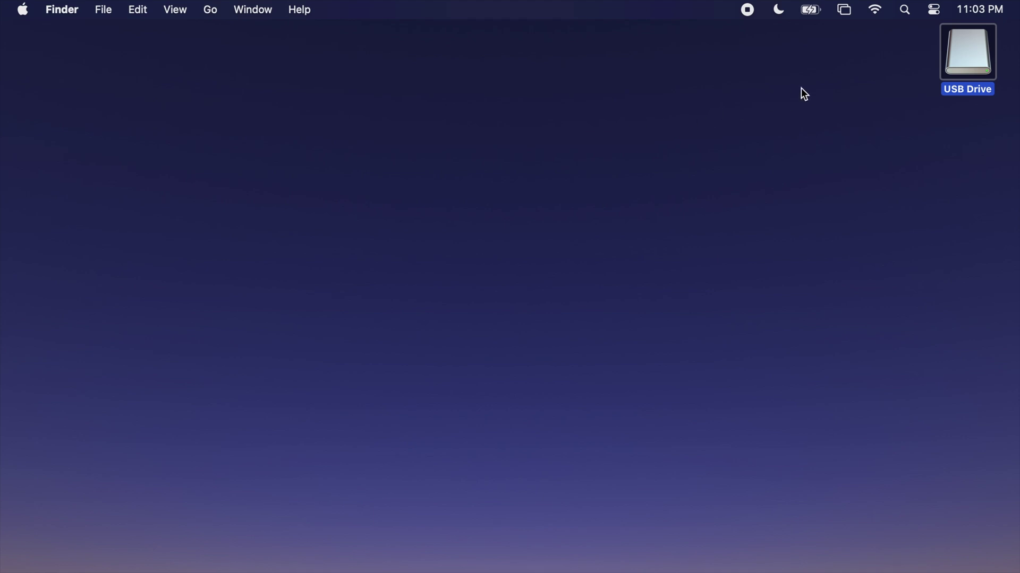
Add the Music folder from iTunes > iTunes Media on the USB Drive to the existing library in the Music app
double_click(980, 54)
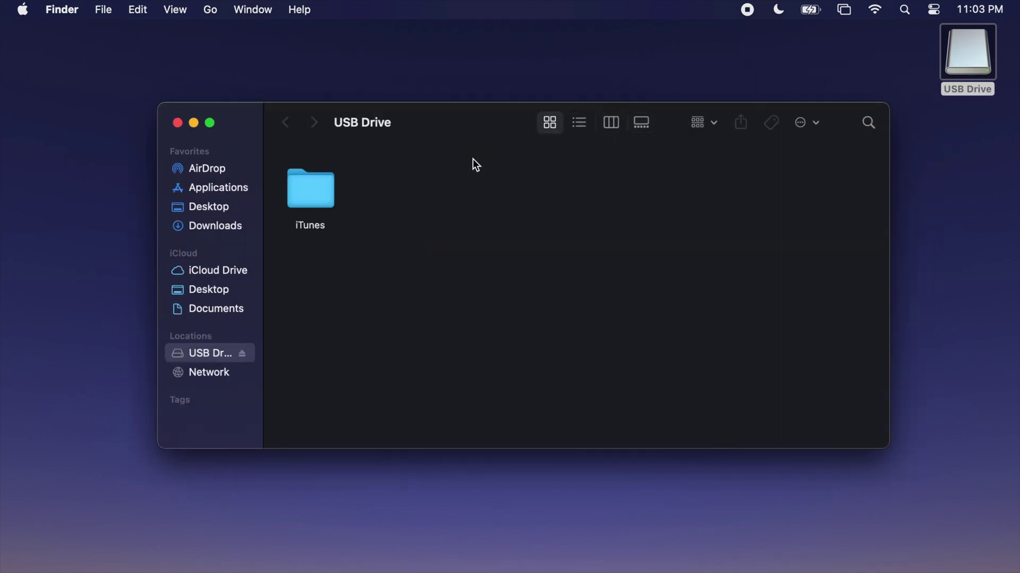
double_click(329, 197)
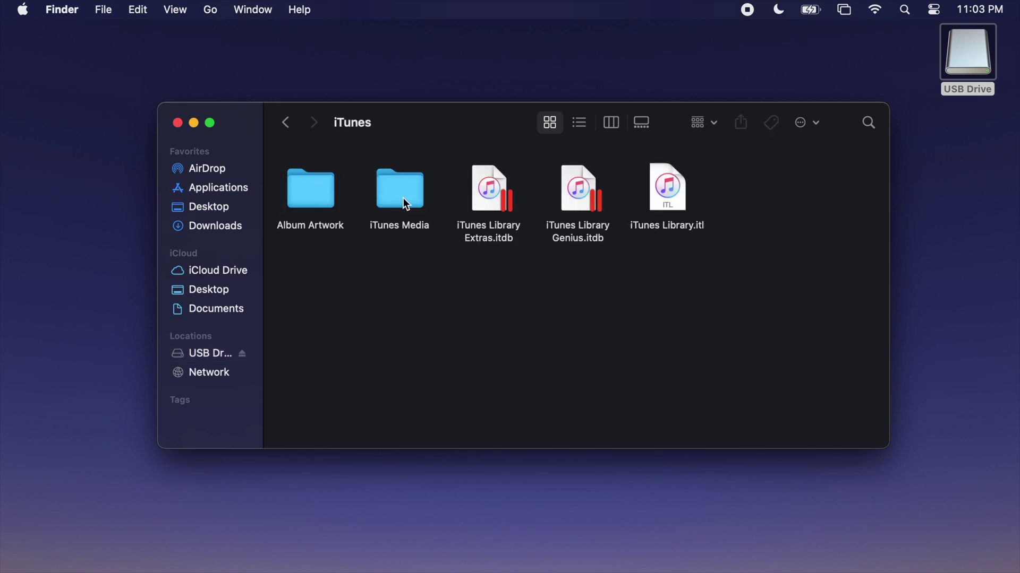
double_click(403, 197)
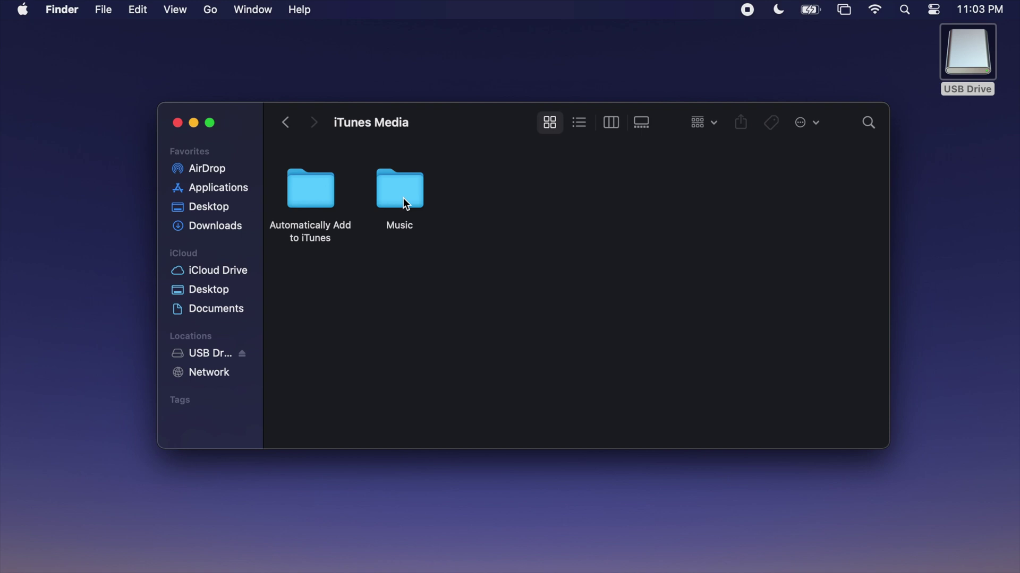
click(403, 197)
drag(403, 197, 565, 564)
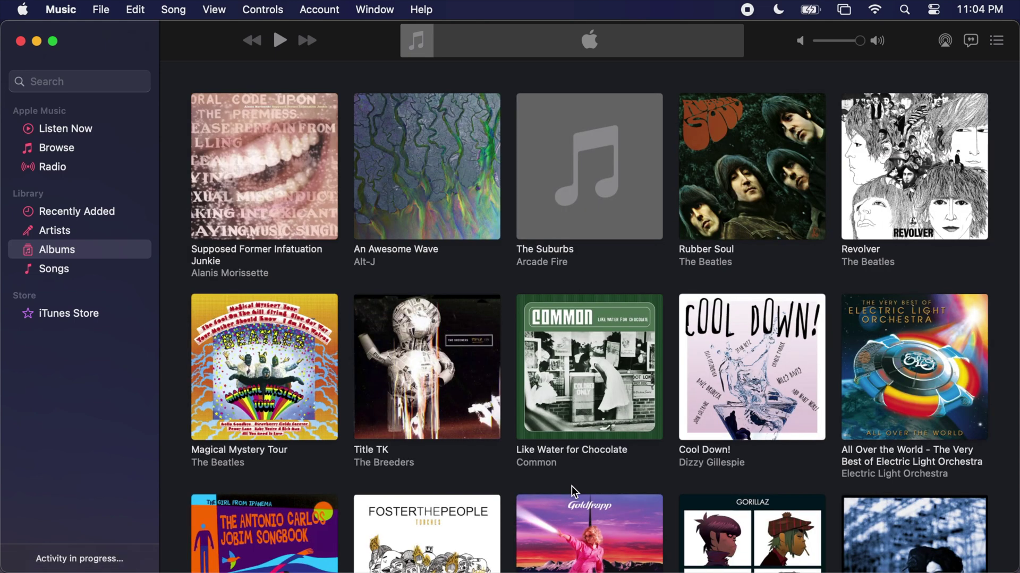
Consolidate the files of the newly added albums into the library's Media folder using Organize Library
scroll(571, 485, down, 4)
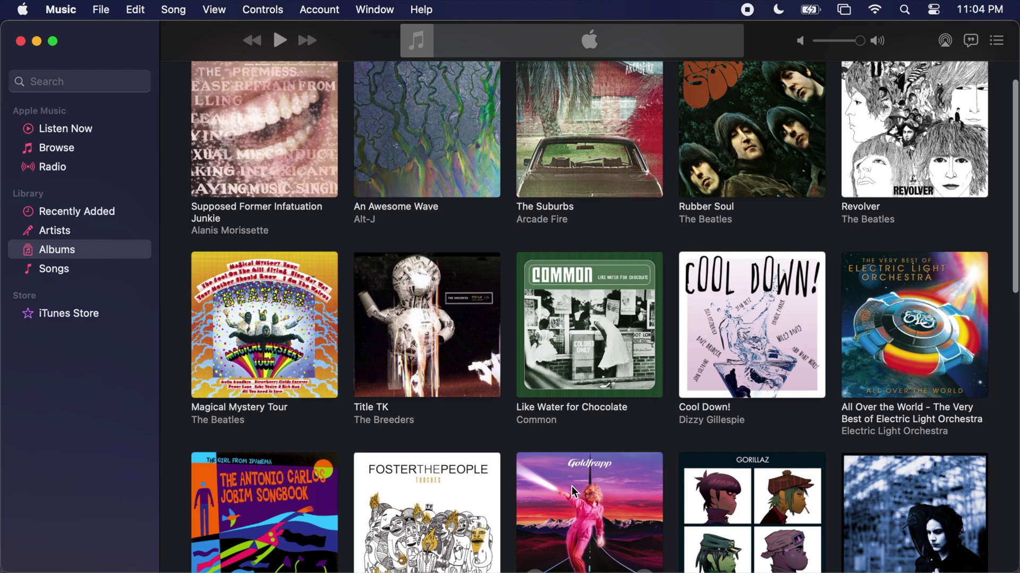
scroll(571, 485, down, 5)
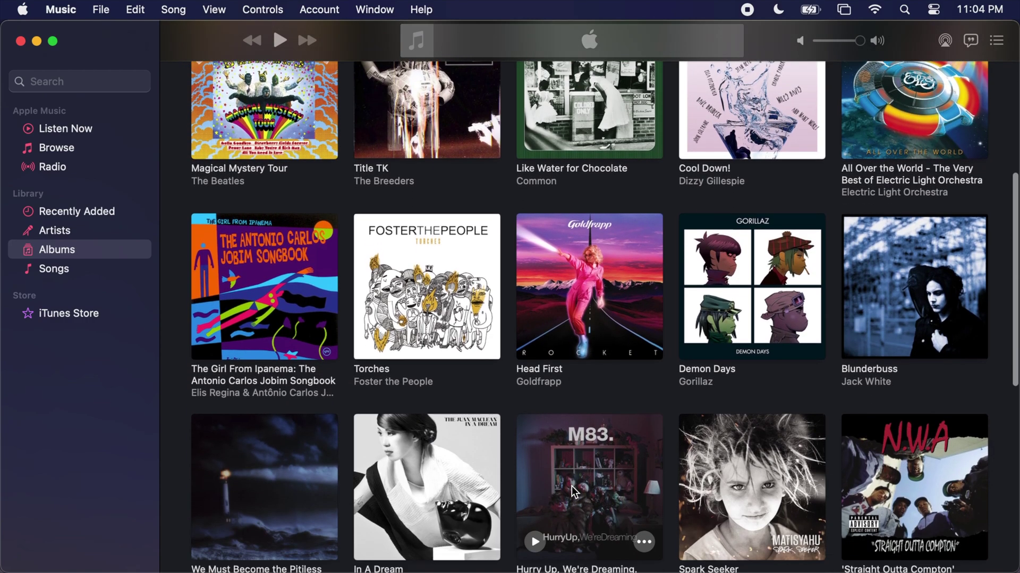
scroll(571, 486, down, 6)
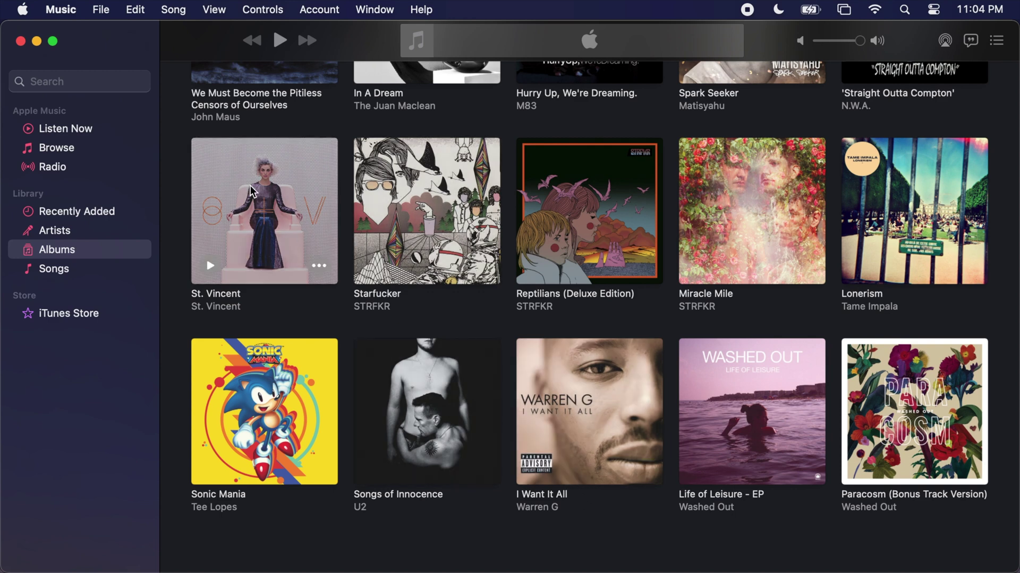
click(102, 10)
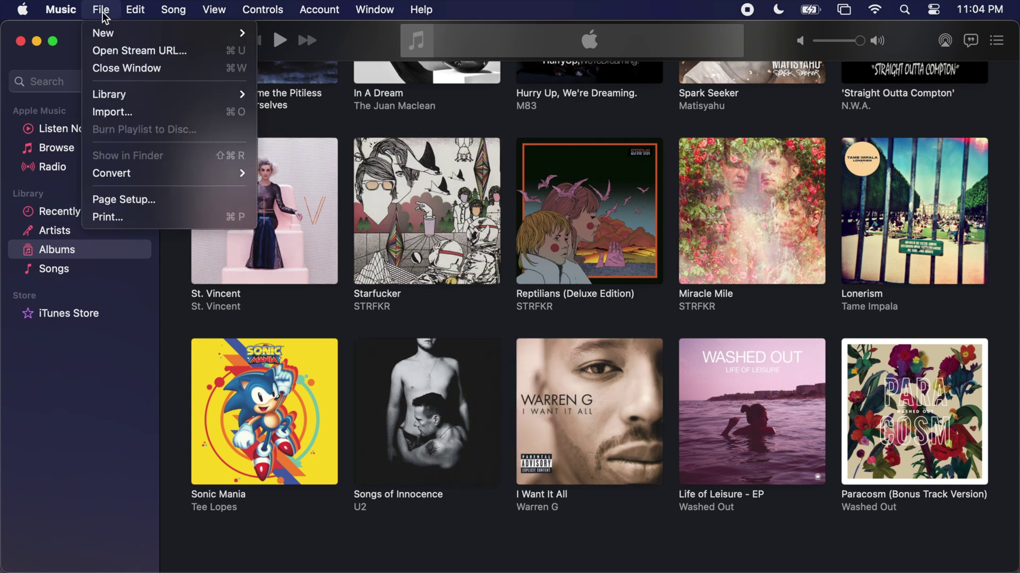
mouse_move(104, 97)
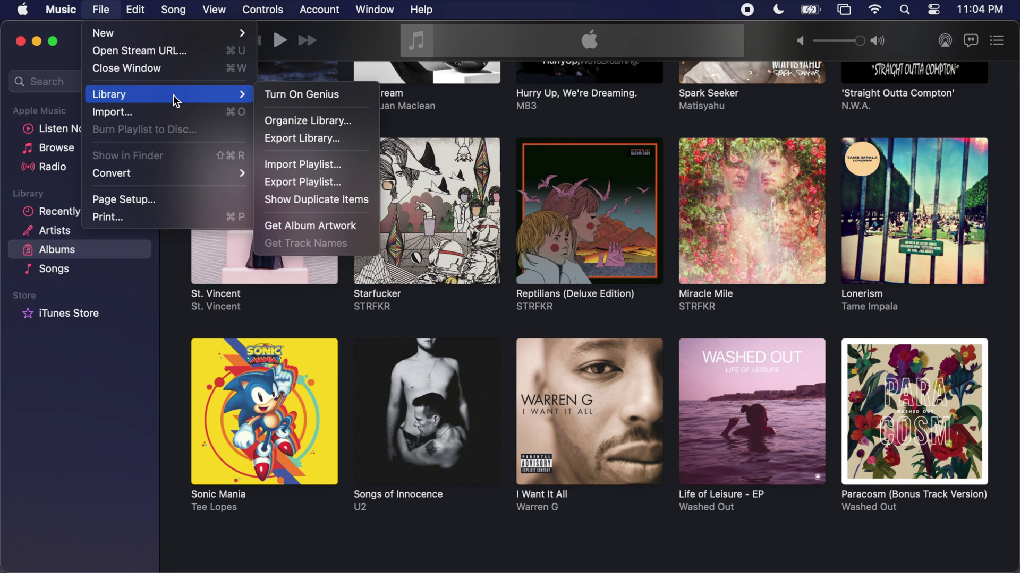
click(269, 124)
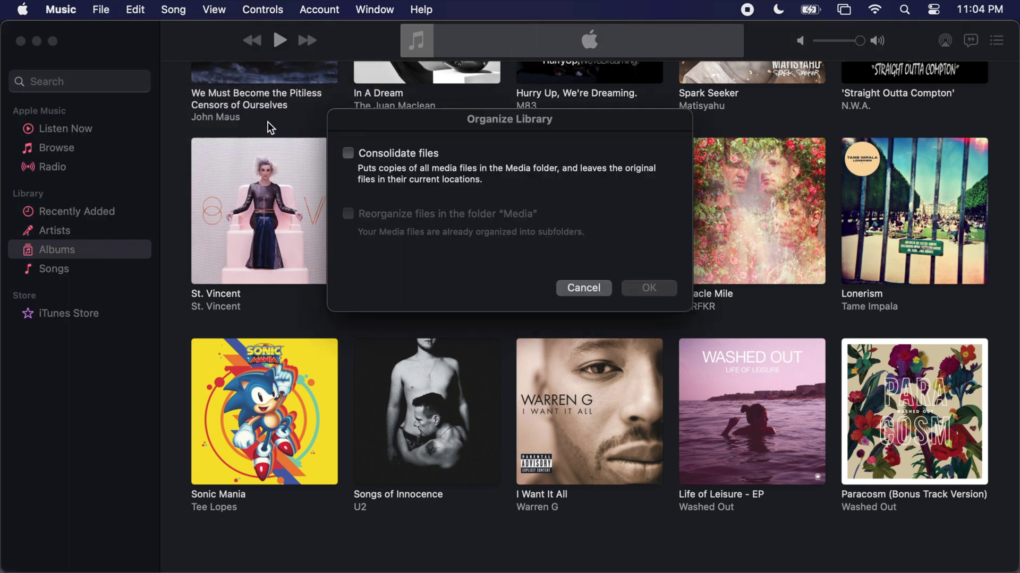
click(348, 154)
click(641, 285)
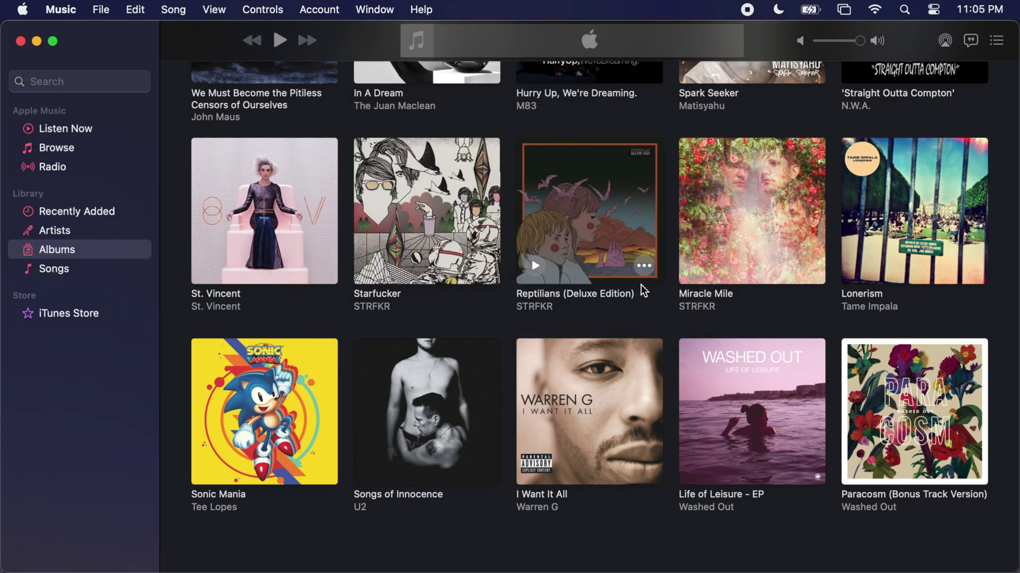